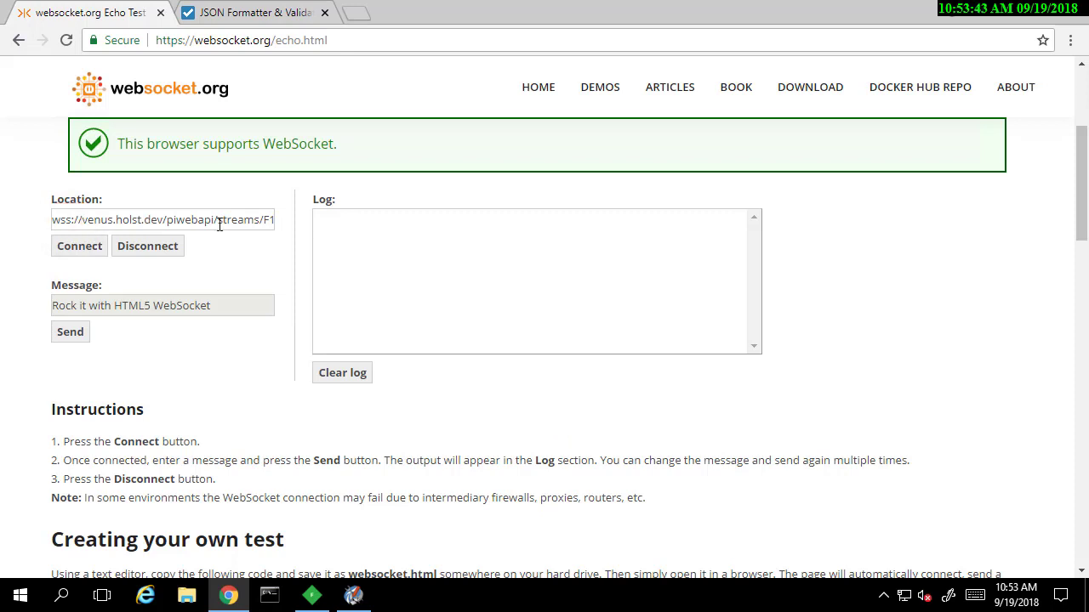
# - Inspect the stream URL in the Location field through to its /channel ending and connect to the WebSocket
pyautogui.click(245, 219)
pyautogui.press('Right')
pyautogui.press('Right')
pyautogui.press('Right')
pyautogui.press('Right')
pyautogui.press('Right')
pyautogui.press('Right')
pyautogui.press('Right')
pyautogui.press('Right')
pyautogui.press('Right')
pyautogui.press('Right')
pyautogui.press('Right')
pyautogui.press('Right')
pyautogui.press('Right')
pyautogui.press('Right')
pyautogui.press('Right')
pyautogui.press('Right')
pyautogui.press('Right')
pyautogui.press('Right')
pyautogui.press('Right')
pyautogui.press('Right')
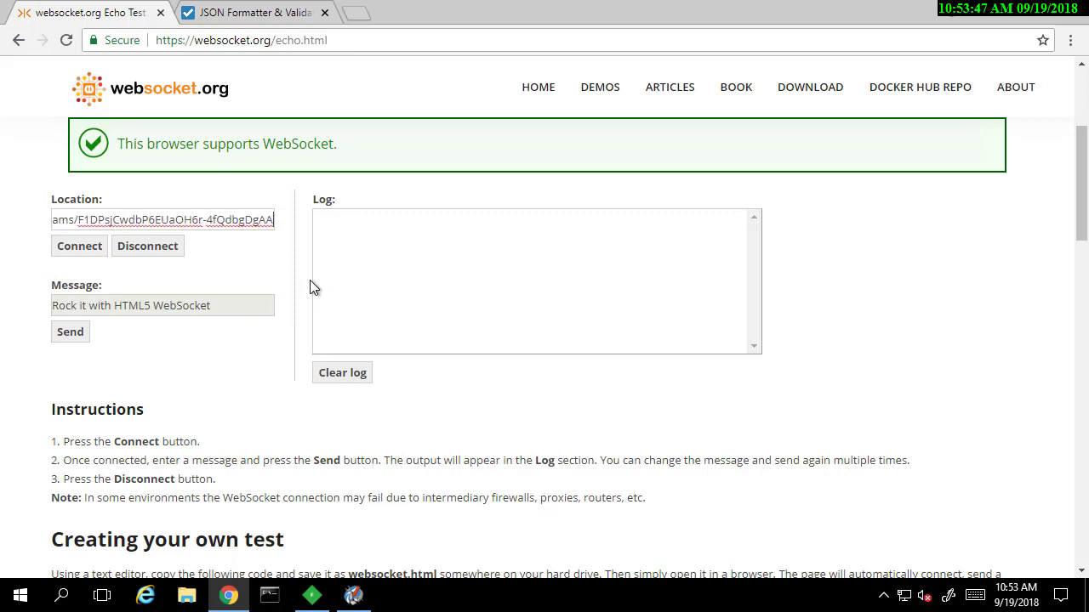
pyautogui.press('Right')
pyautogui.press('Right')
pyautogui.press('Right')
pyautogui.press('Right')
pyautogui.press('Right')
pyautogui.press('Right')
pyautogui.press('Right')
pyautogui.press('Right')
pyautogui.press('Right')
pyautogui.press('Right')
pyautogui.press('Right')
pyautogui.press('Right')
pyautogui.press('Right')
pyautogui.press('Right')
pyautogui.press('Right')
pyautogui.press('Right')
pyautogui.press('Right')
pyautogui.press('Right')
pyautogui.press('Right')
pyautogui.press('Right')
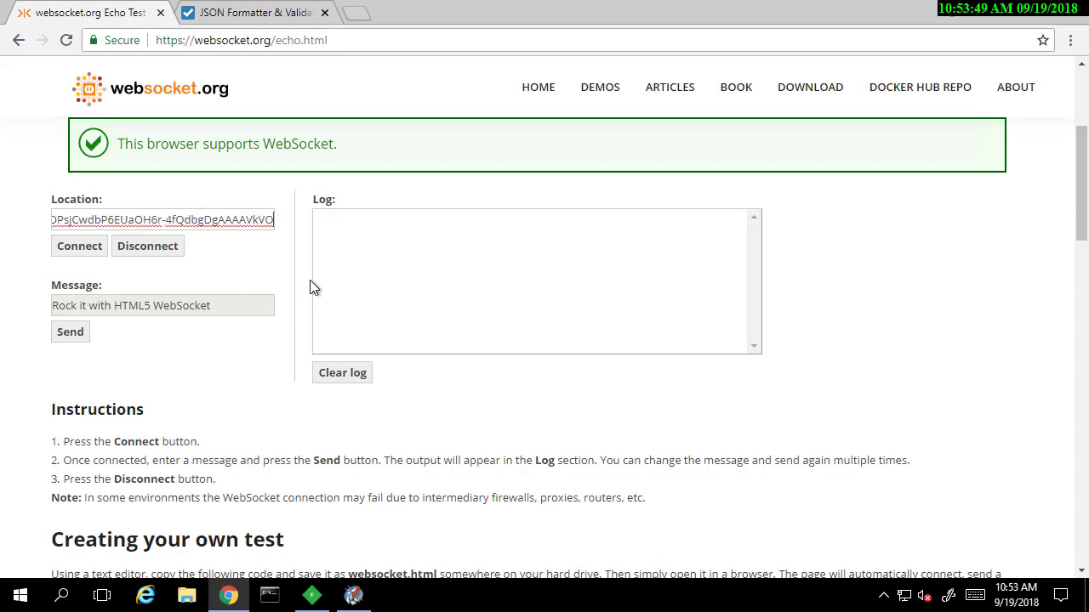
pyautogui.press('Right')
pyautogui.press('Right')
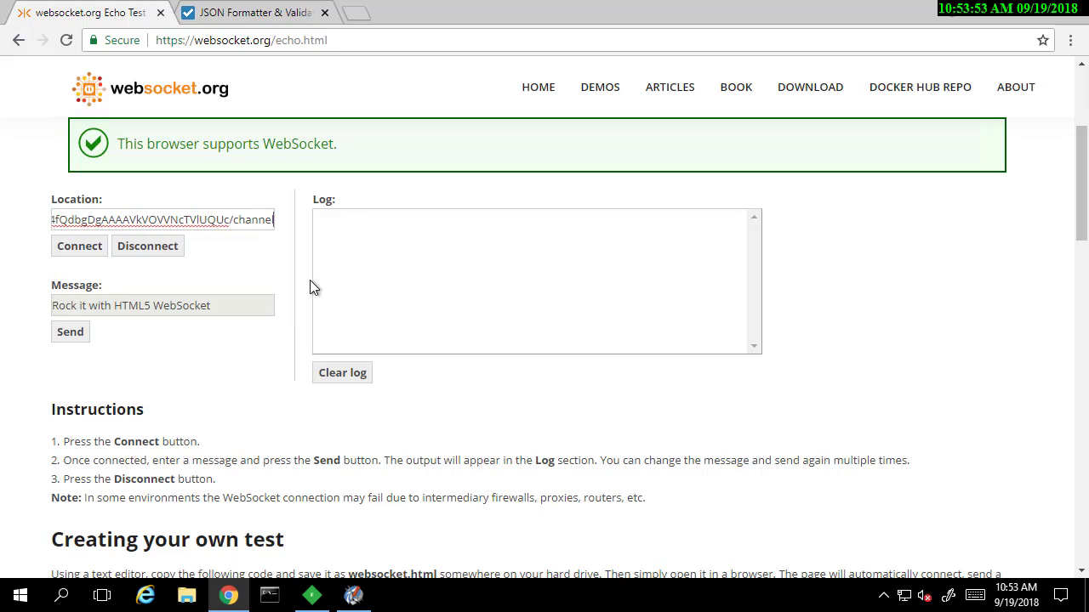
pyautogui.click(71, 248)
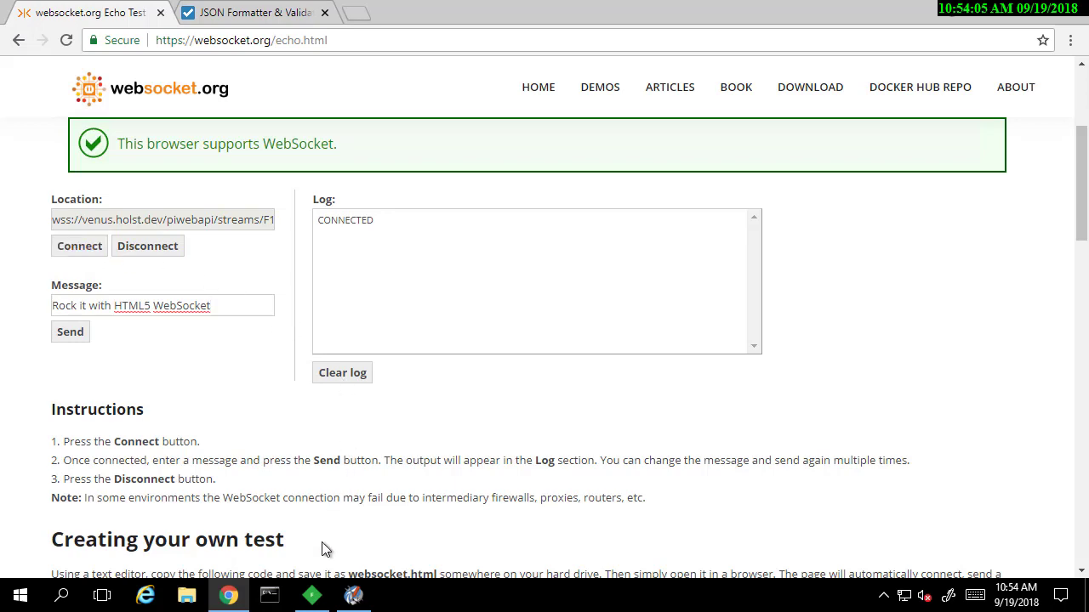
# - Switch to Fiddler, load the most recent piwebapi streams POST request from the history and execute it with value 1
pyautogui.click(313, 598)
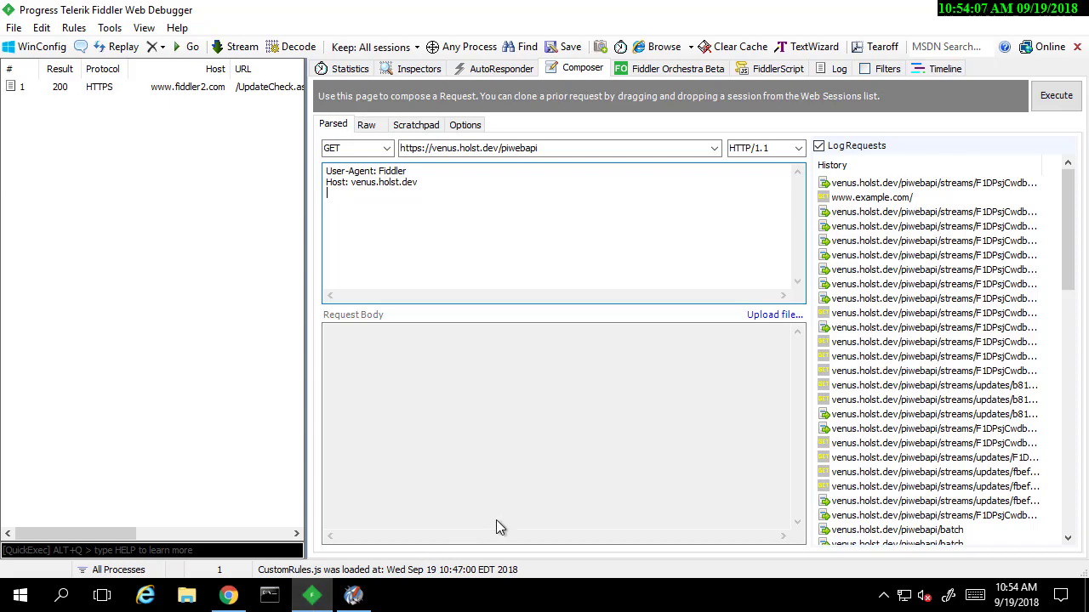
pyautogui.click(856, 184)
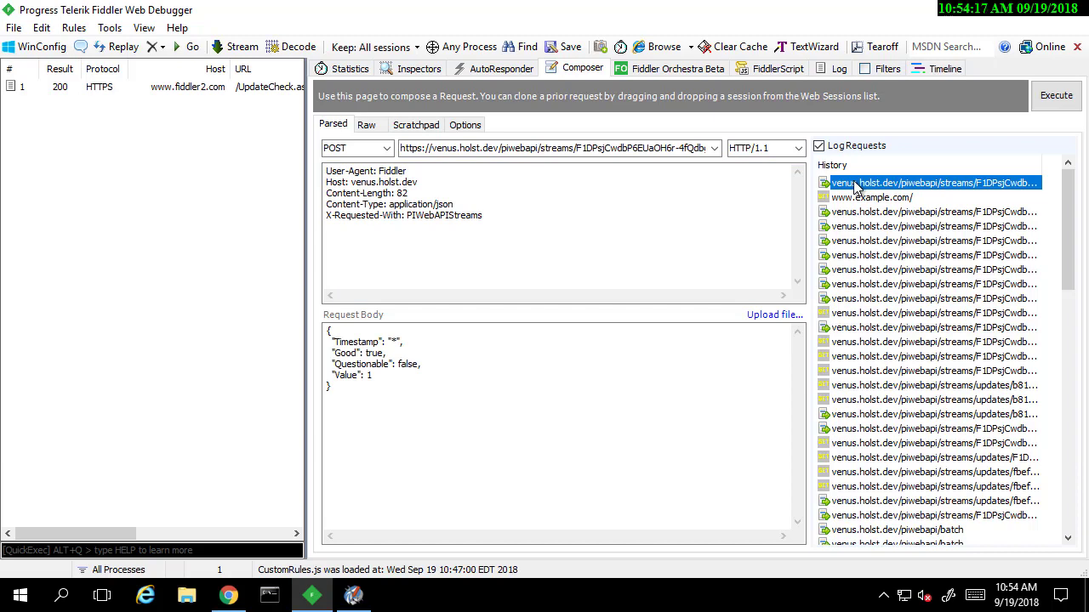
pyautogui.click(1048, 109)
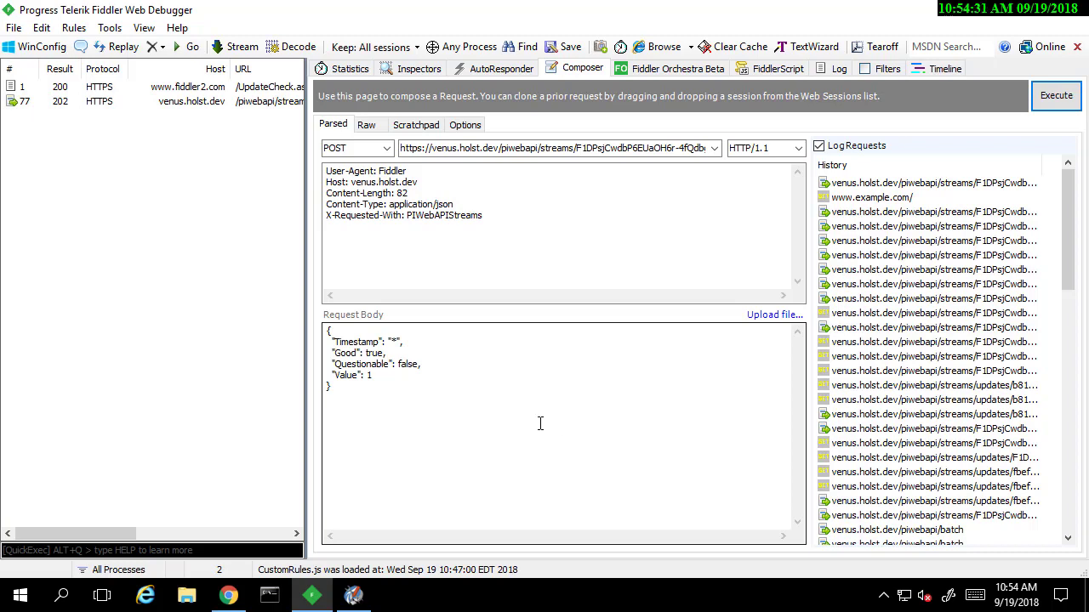
# - Copy the received JSON message from the WebSocket log in Chrome into the JSON Formatter, process it and examine the formatted output
pyautogui.click(230, 597)
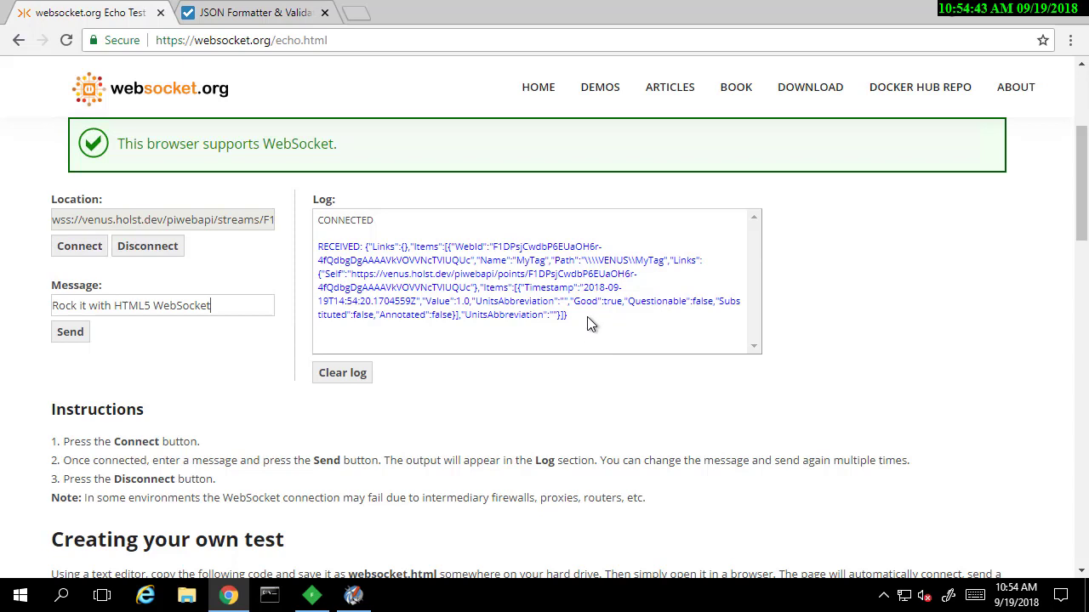
pyautogui.moveTo(587, 316); pyautogui.dragTo(364, 249)
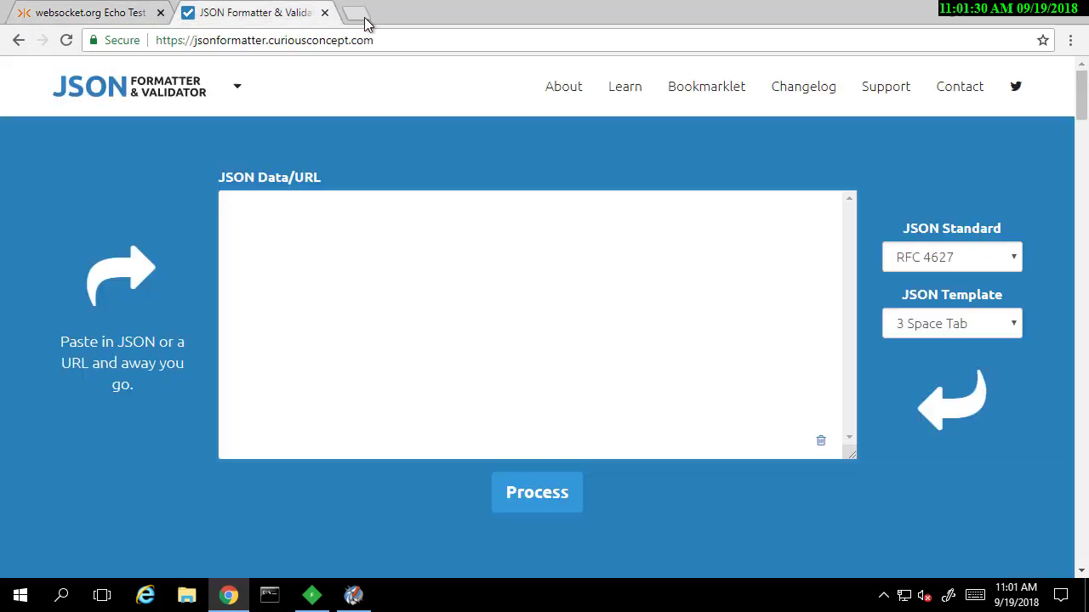
pyautogui.click(389, 230)
pyautogui.write('{"Links":{},"Items":[{"WebId":"F1DPsjCwdbP6EUaO6r-4fQdbgDgAAAAVkVOVVNcTVlUQUc","Name":"MyTag","Path":"\\\\\\\\VENUS\\\\MyTag","Links":{"Self":"https://venus.holst.dev/piwebapi/points/F1DPsjCwdbP6EUaO6r-4fQdbgDgAAAAVkVOVVNcTVlUQUc"},"Items":[{"Timestamp":"2018-09-19T14:54:20.1704559Z","Value":1.0,"UnitsAbbreviation":"","Good":true,"Questionable":false,"Substituted":false,"Annotated":false}],"UnitsAbbreviation":""}]}')
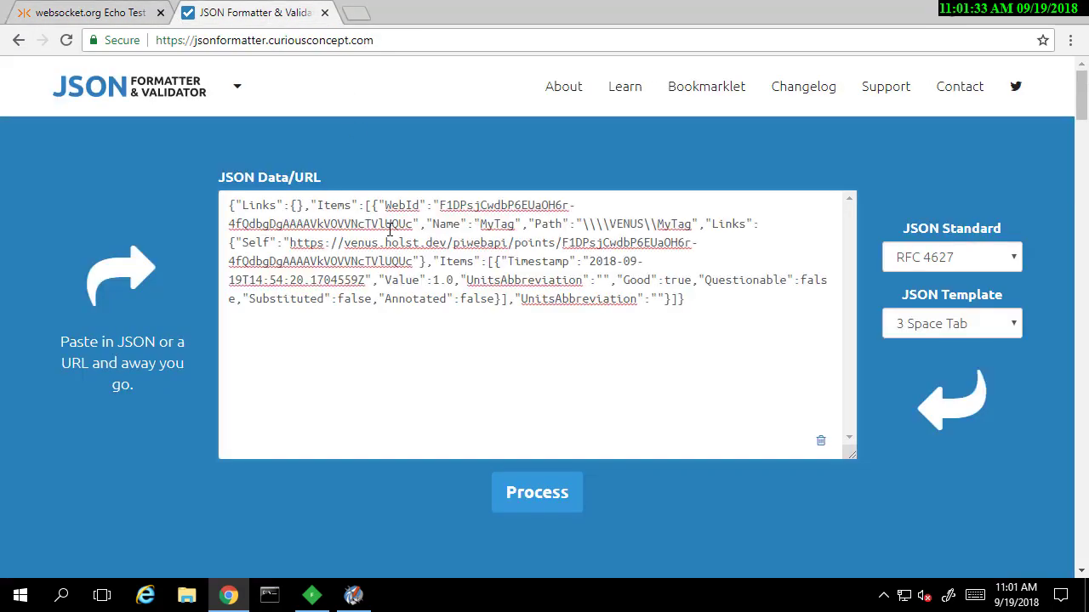
pyautogui.click(538, 485)
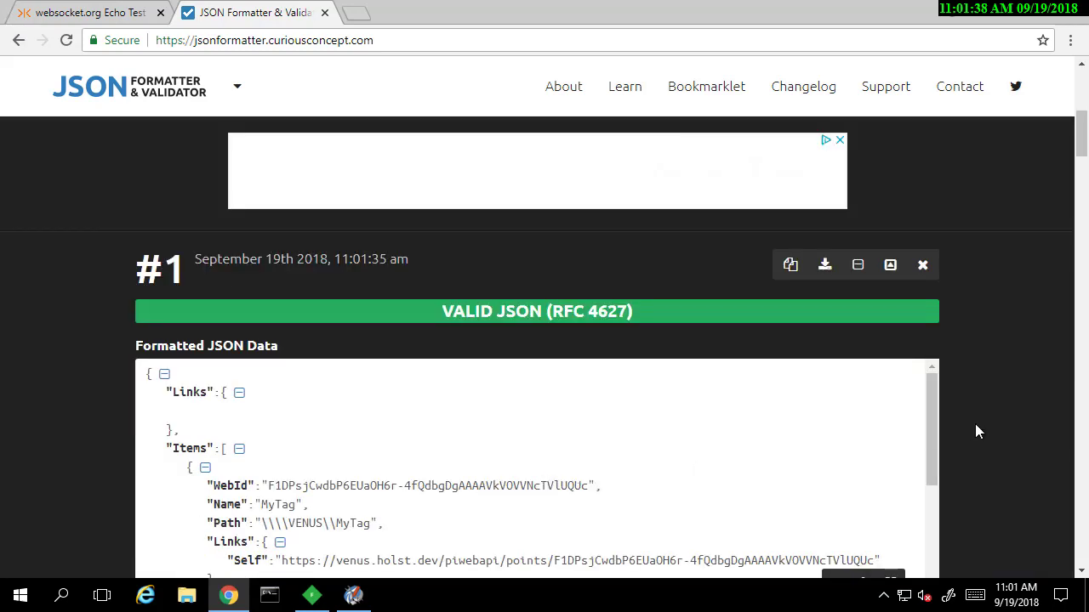
pyautogui.scroll(-2, 975, 424)
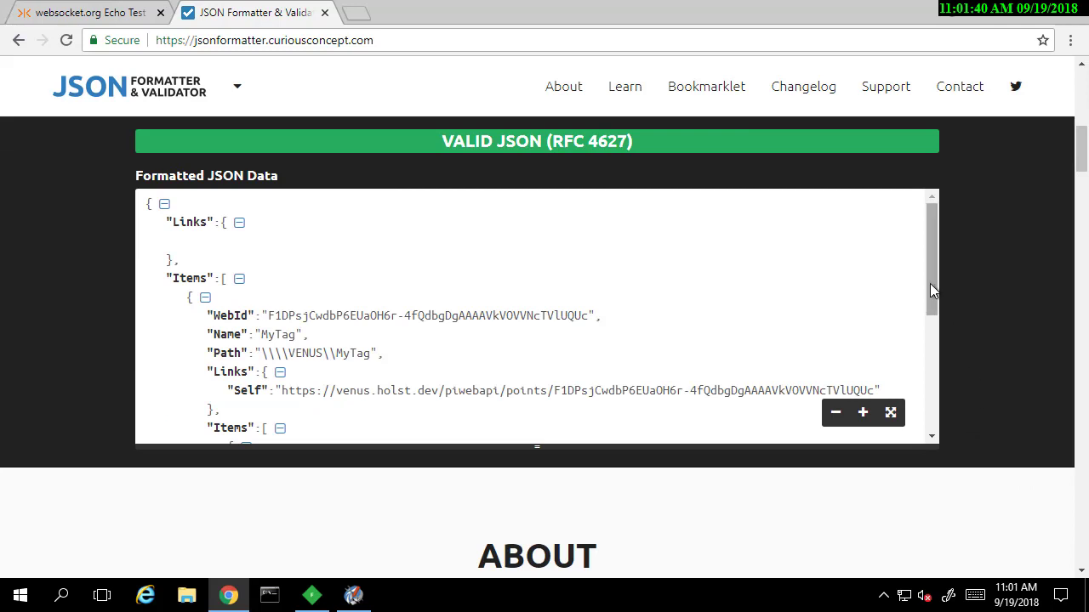
pyautogui.moveTo(929, 283); pyautogui.dragTo(925, 364)
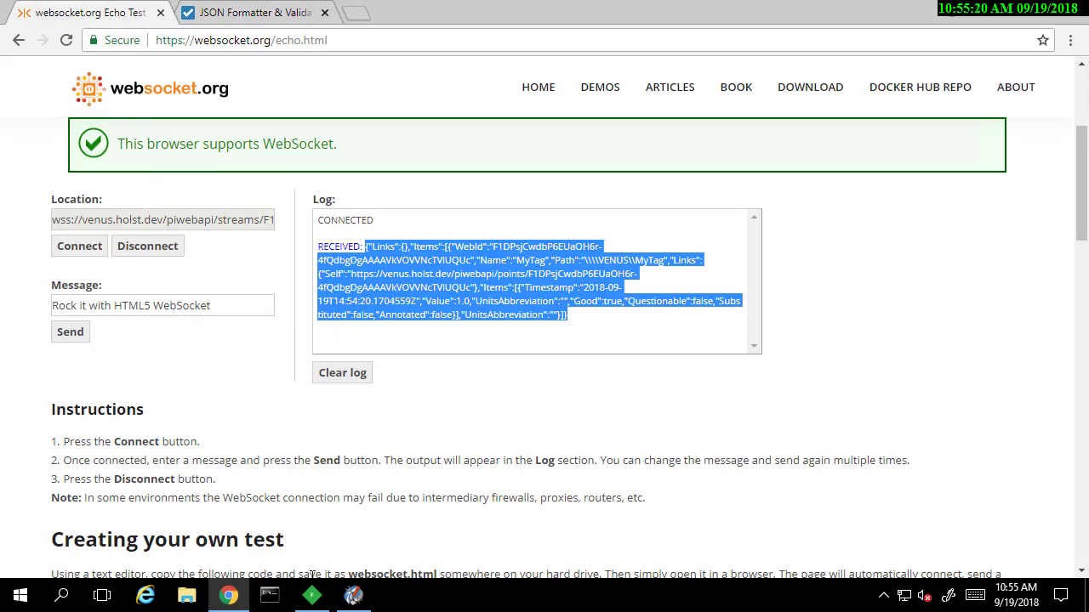
# - Switch to PI System Management Tools and refresh the archived events for MyTag
pyautogui.click(311, 596)
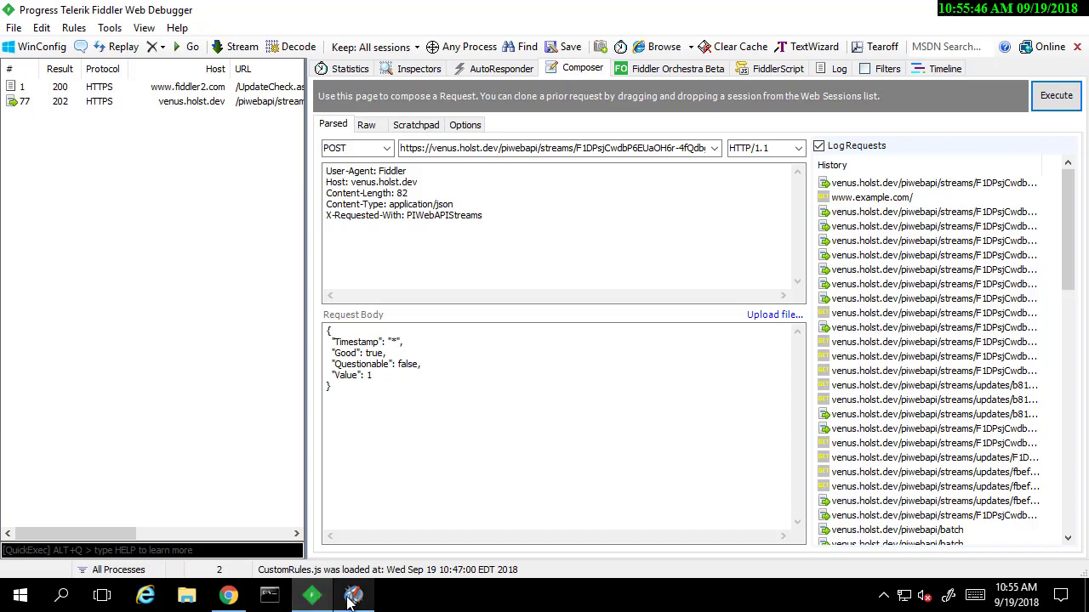
pyautogui.click(351, 597)
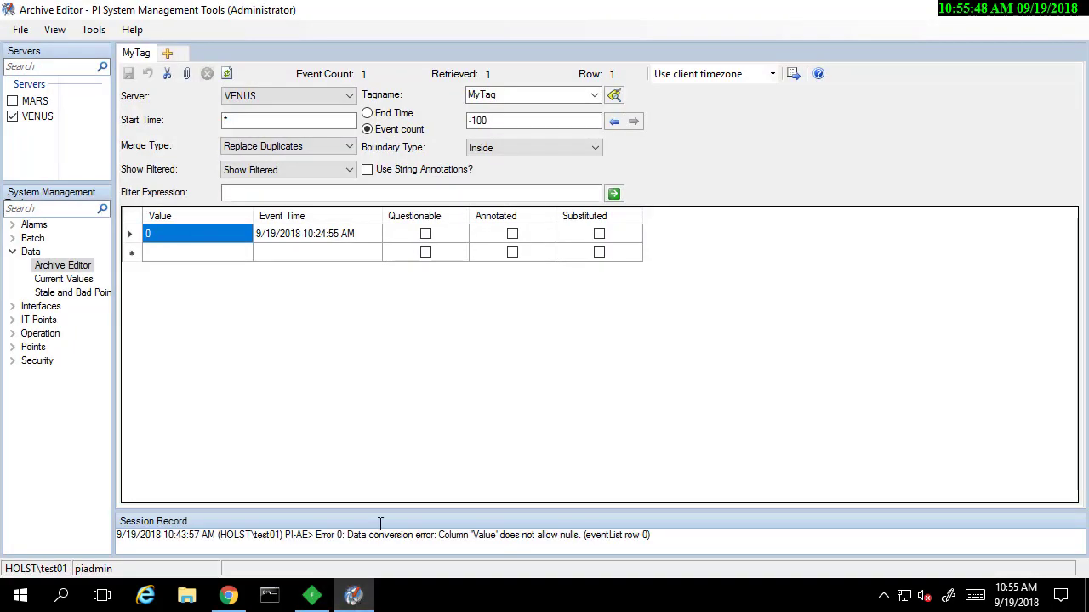
pyautogui.click(618, 199)
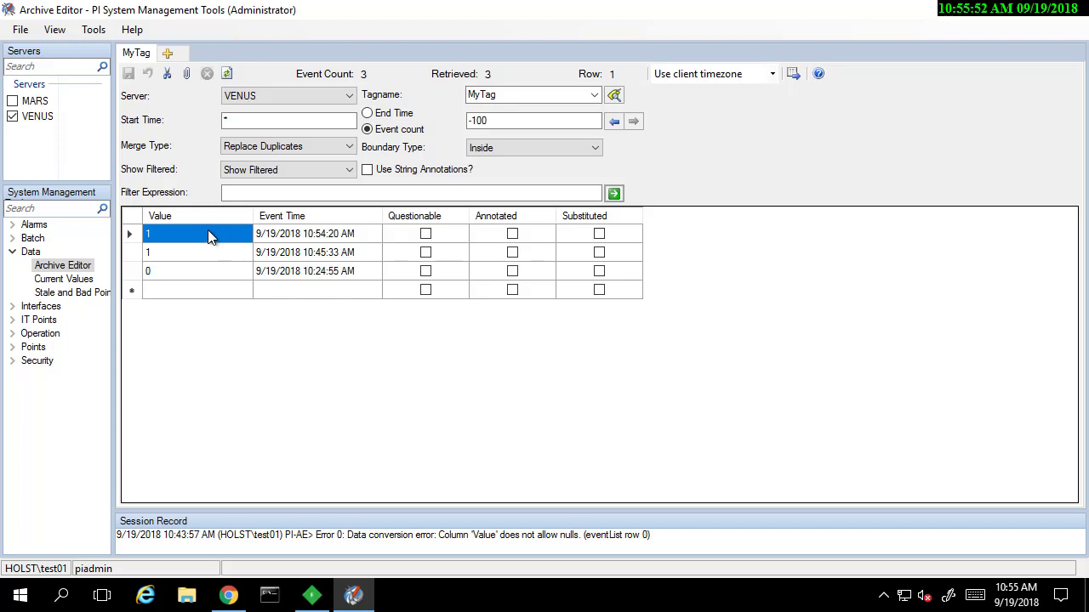
# - Set the 10:54:20 AM event's value to 5, save it, and check the WebSocket log in Chrome
pyautogui.click(238, 241)
pyautogui.press('BackSpace')
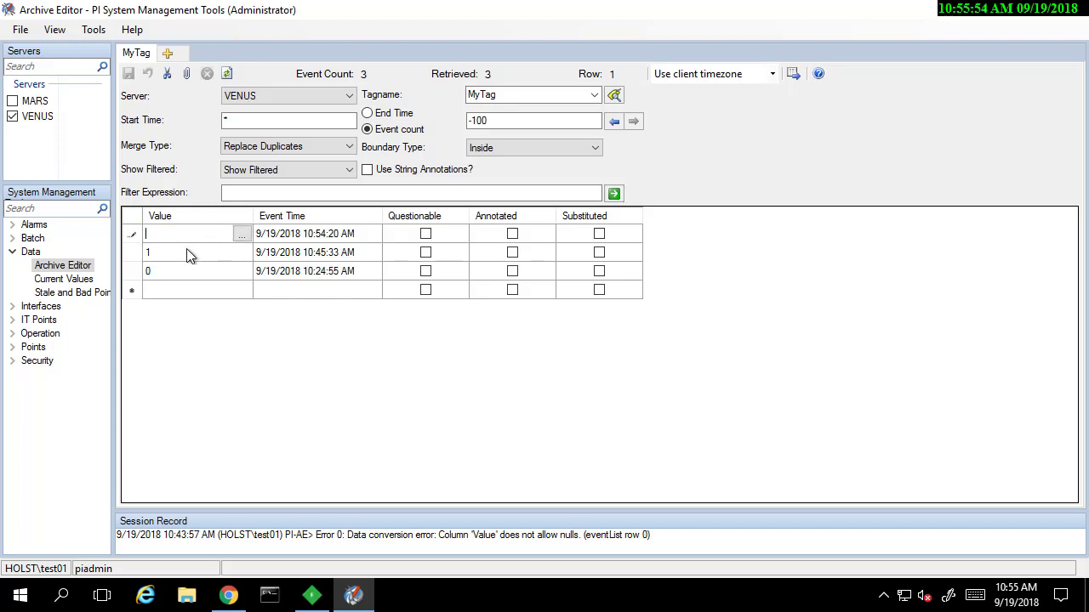
pyautogui.write('5')
pyautogui.click(233, 261)
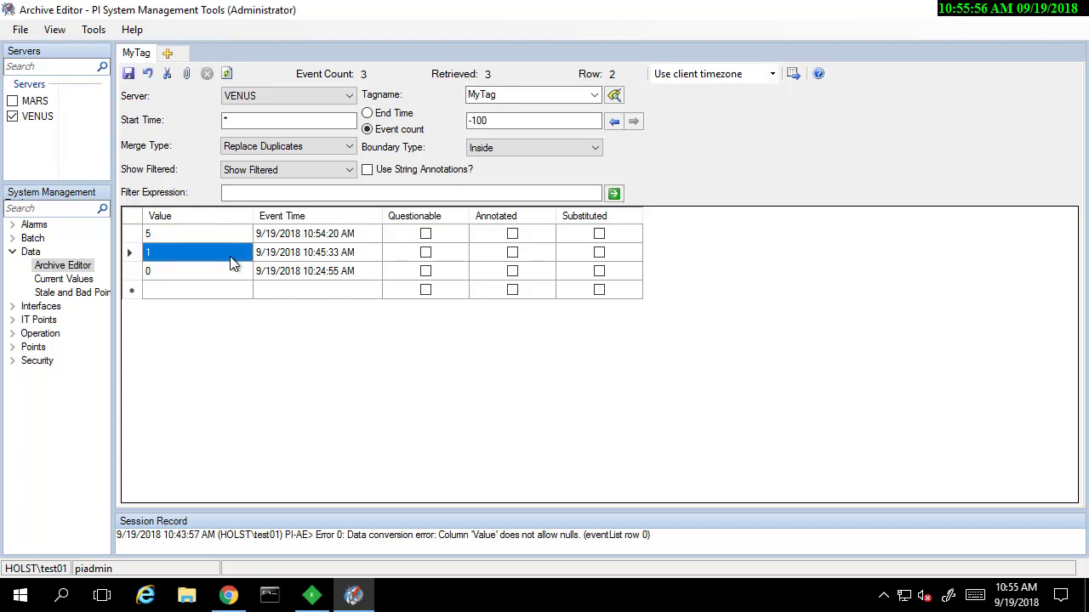
pyautogui.click(129, 75)
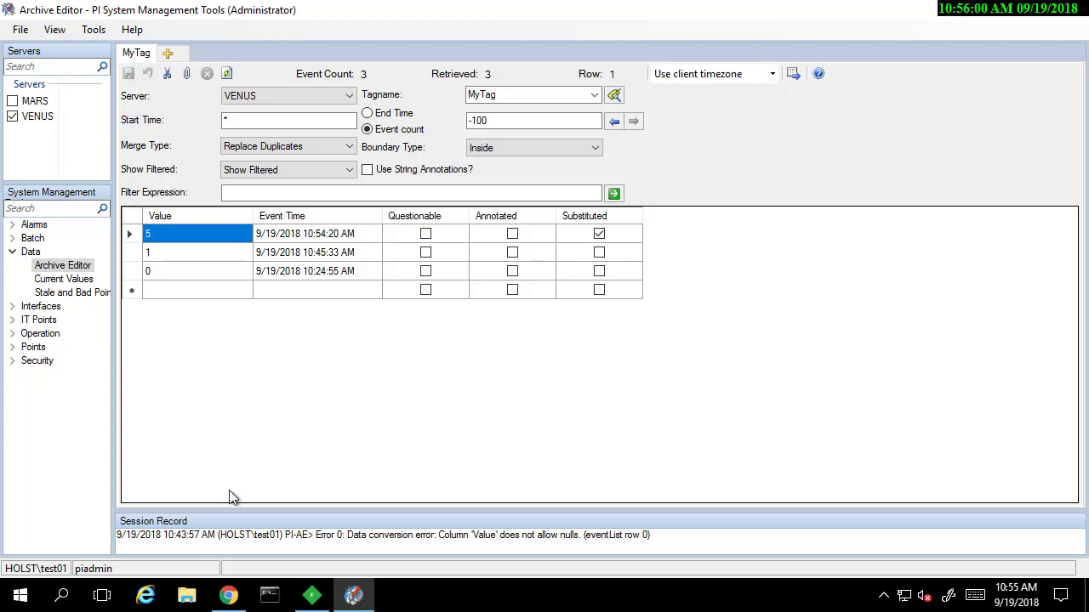
pyautogui.click(228, 595)
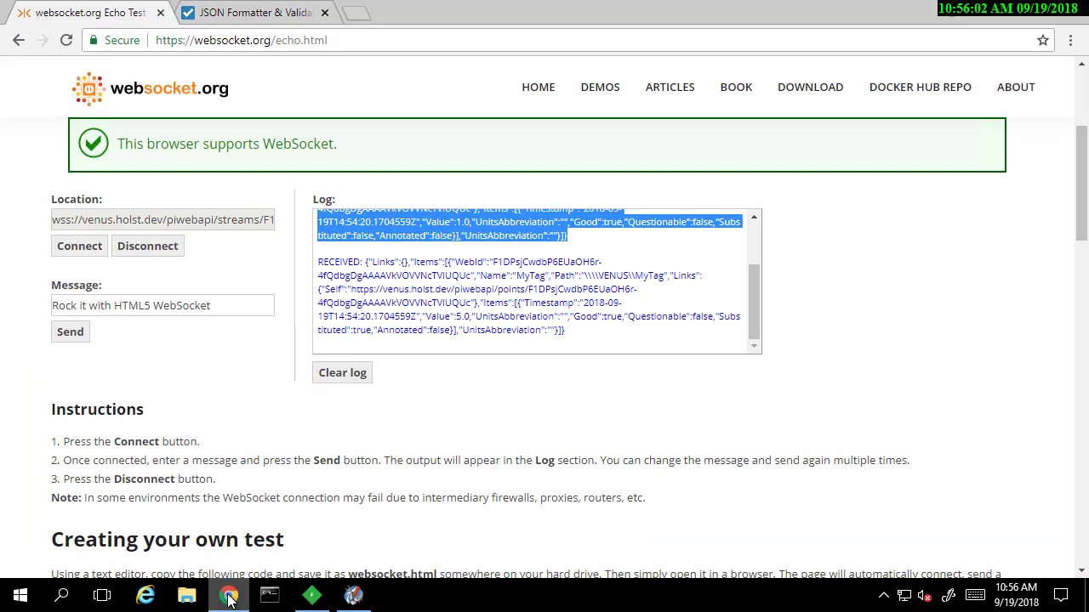
pyautogui.click(537, 404)
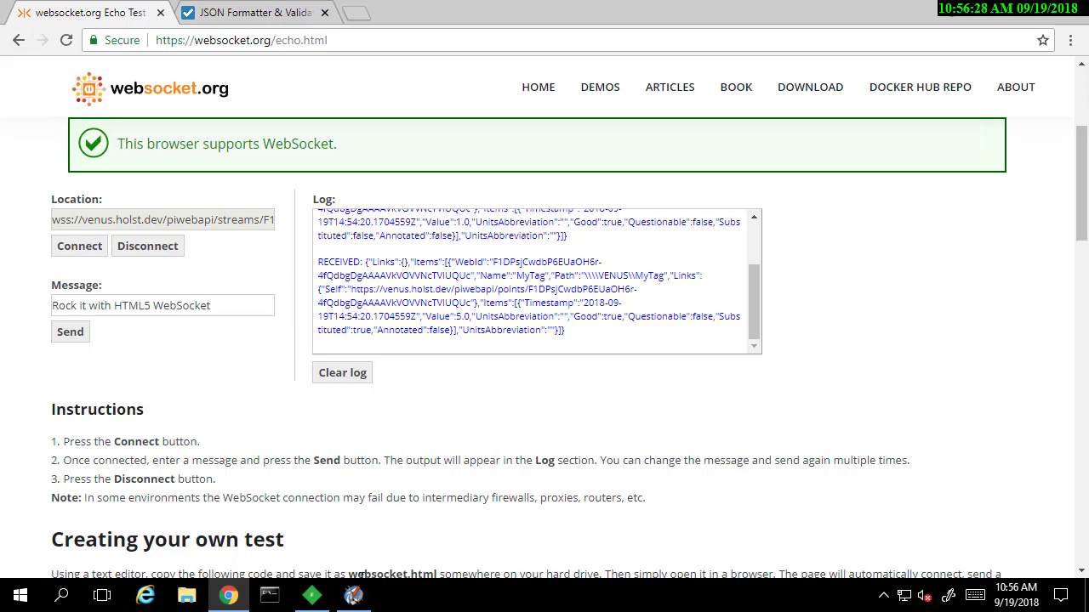
# - In PI System Management Tools, delete the 10:45:33 AM event and save, and check the WebSocket log in Chrome
pyautogui.click(352, 595)
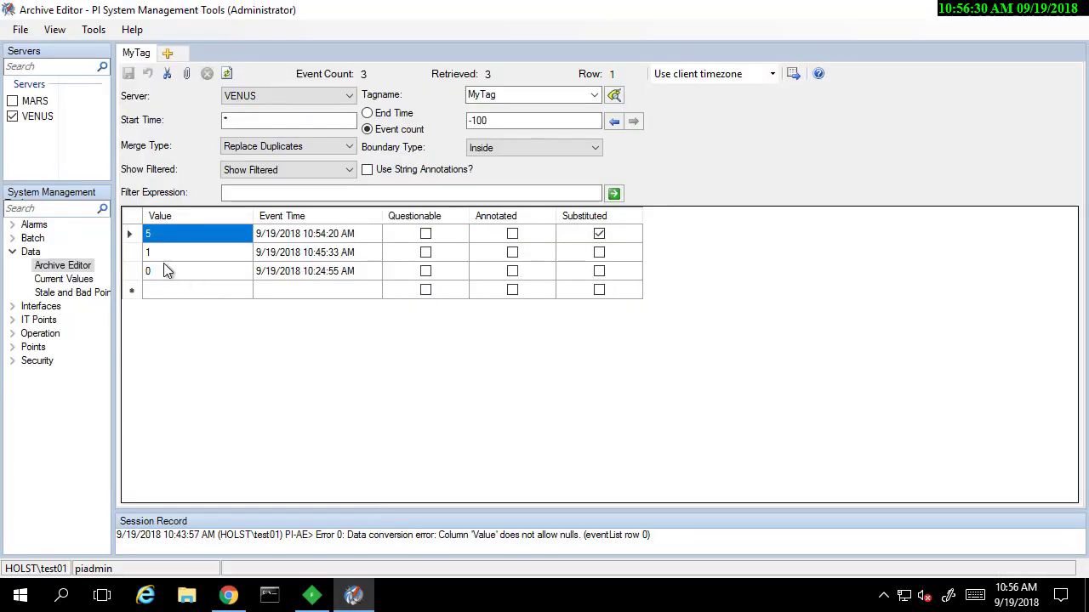
pyautogui.click(164, 255)
pyautogui.click(129, 255)
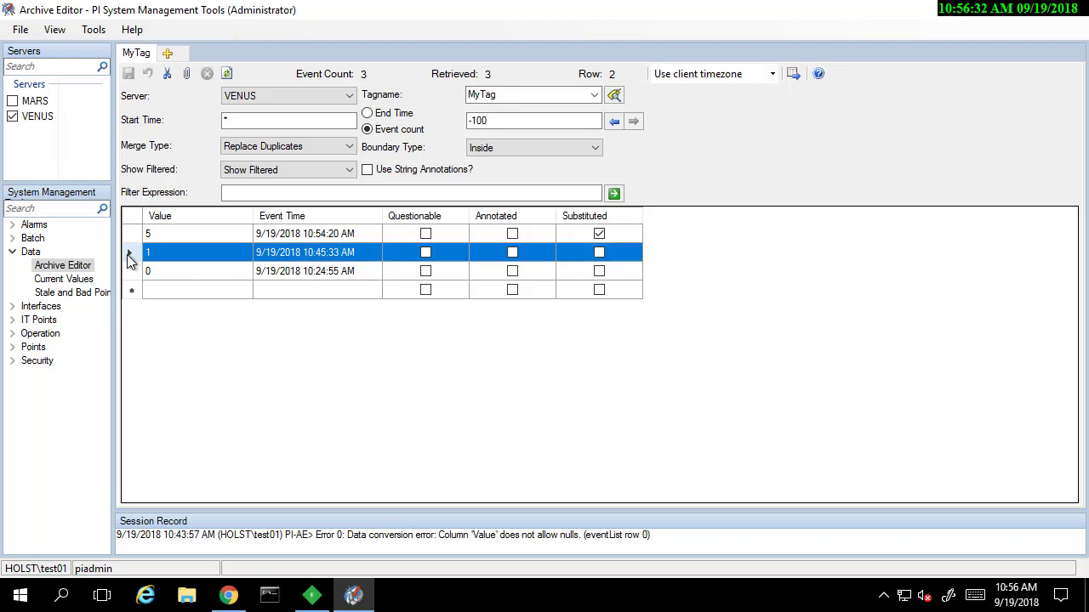
pyautogui.press('Delete')
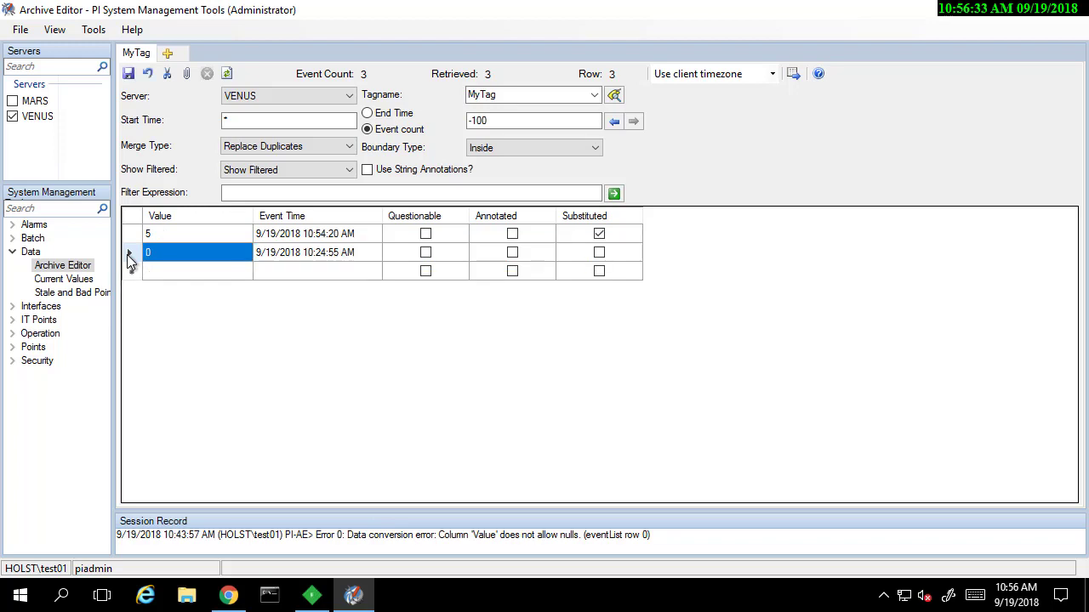
pyautogui.click(130, 77)
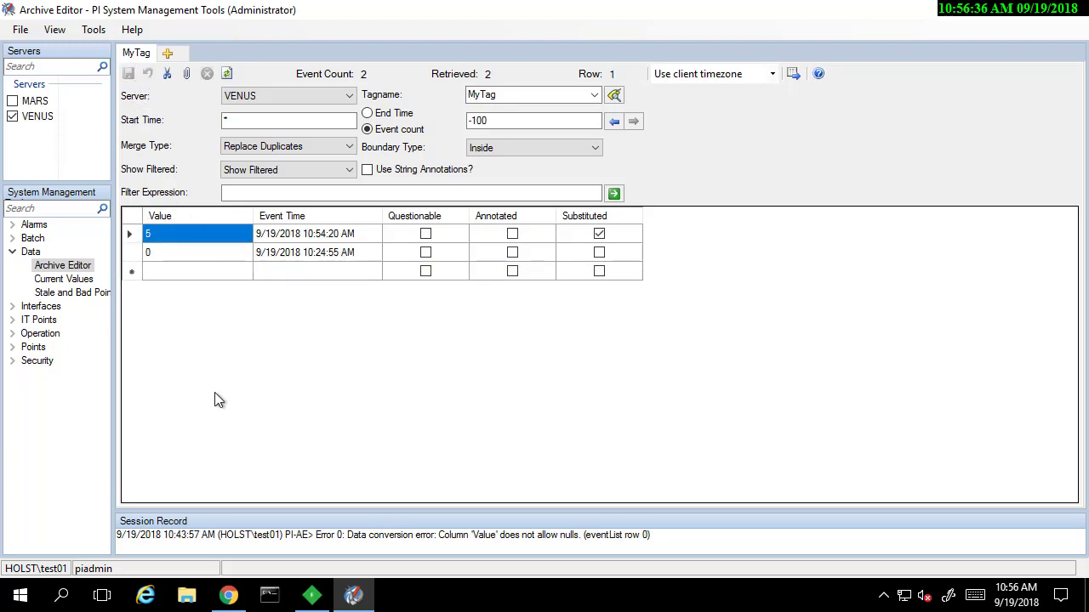
pyautogui.click(231, 595)
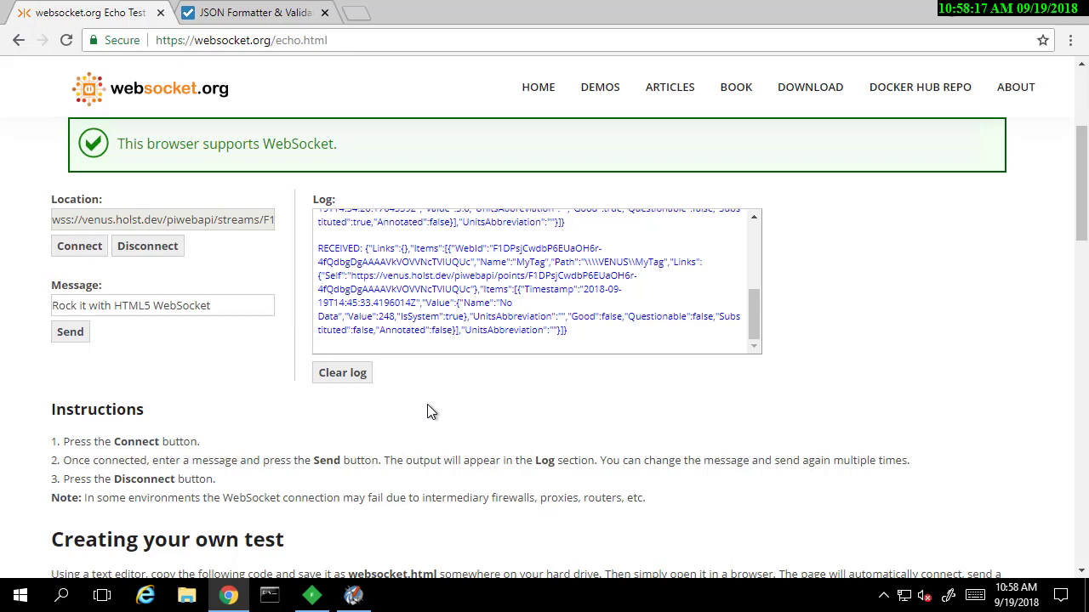
# - Disconnect the WebSocket and reconnect it with ?heartbeatrate=5 appended to the channel URL
pyautogui.click(142, 247)
pyautogui.click(220, 219)
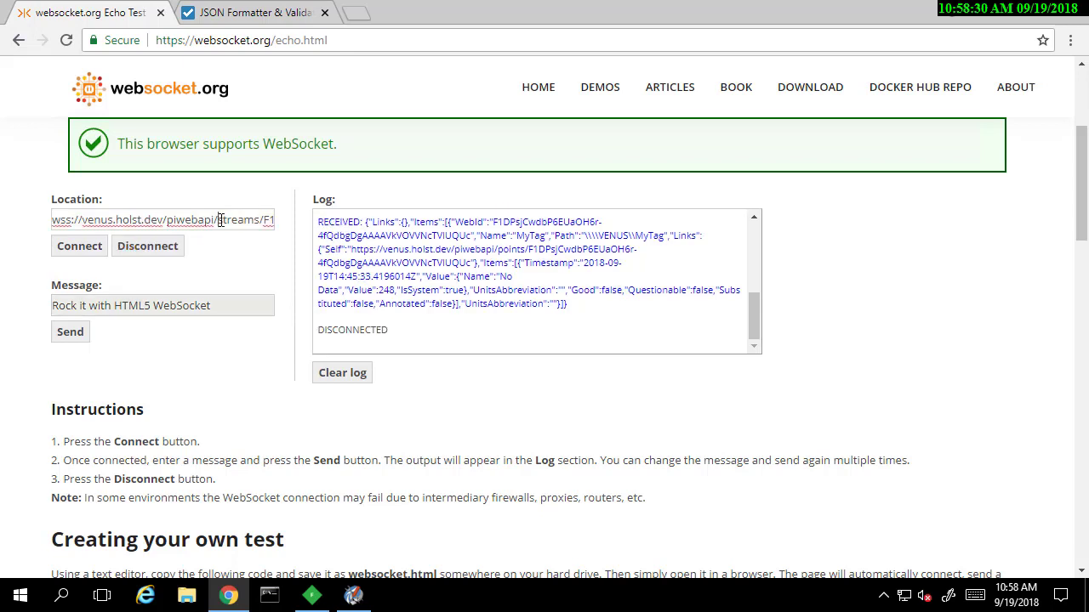
pyautogui.press('Right')
pyautogui.press('Right')
pyautogui.press('Right')
pyautogui.press('Right')
pyautogui.press('Right')
pyautogui.press('Right')
pyautogui.press('Right')
pyautogui.press('Right')
pyautogui.press('Right')
pyautogui.press('Right')
pyautogui.press('Right')
pyautogui.press('Right')
pyautogui.press('Right')
pyautogui.press('Right')
pyautogui.press('Right')
pyautogui.press('Right')
pyautogui.press('Right')
pyautogui.press('Right')
pyautogui.press('Right')
pyautogui.press('Right')
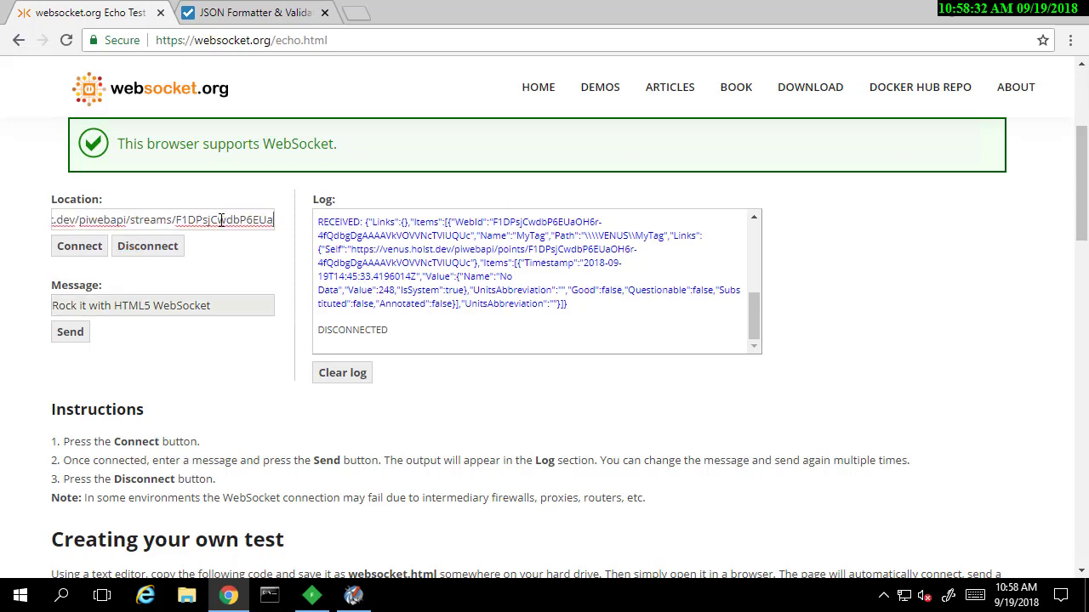
pyautogui.press('Right')
pyautogui.press('Right')
pyautogui.press('Right')
pyautogui.press('Right')
pyautogui.press('Right')
pyautogui.press('Right')
pyautogui.press('Right')
pyautogui.press('Right')
pyautogui.press('Right')
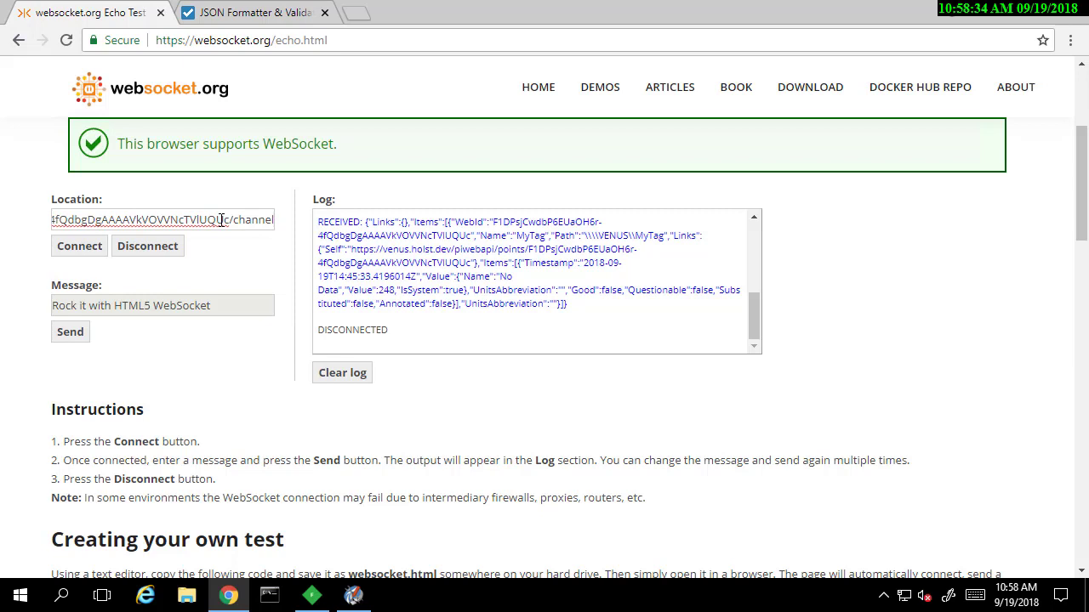
pyautogui.write('?heartbe')
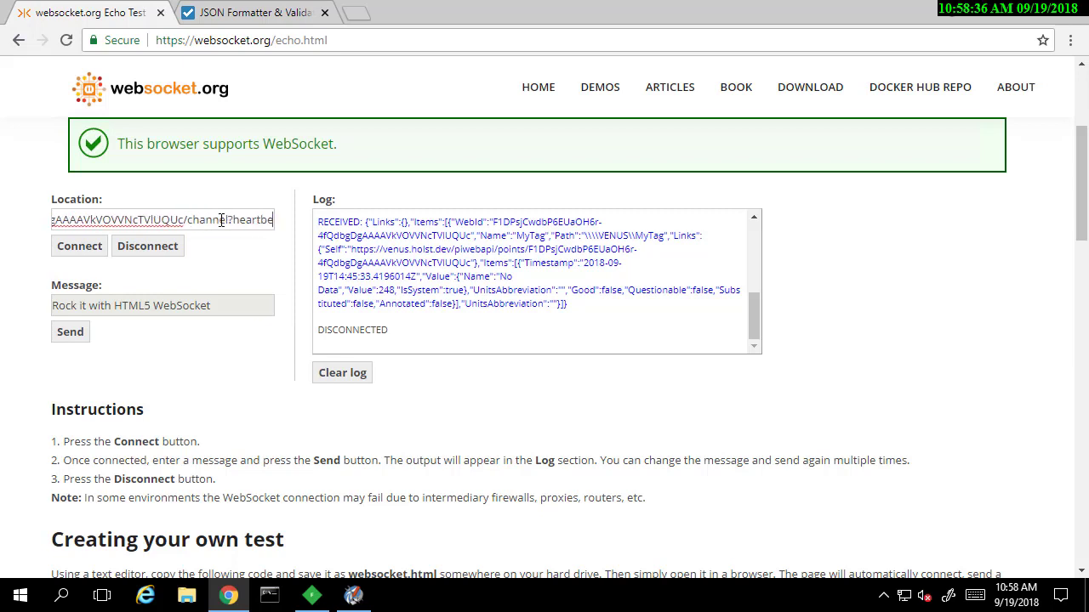
pyautogui.write('atrate')
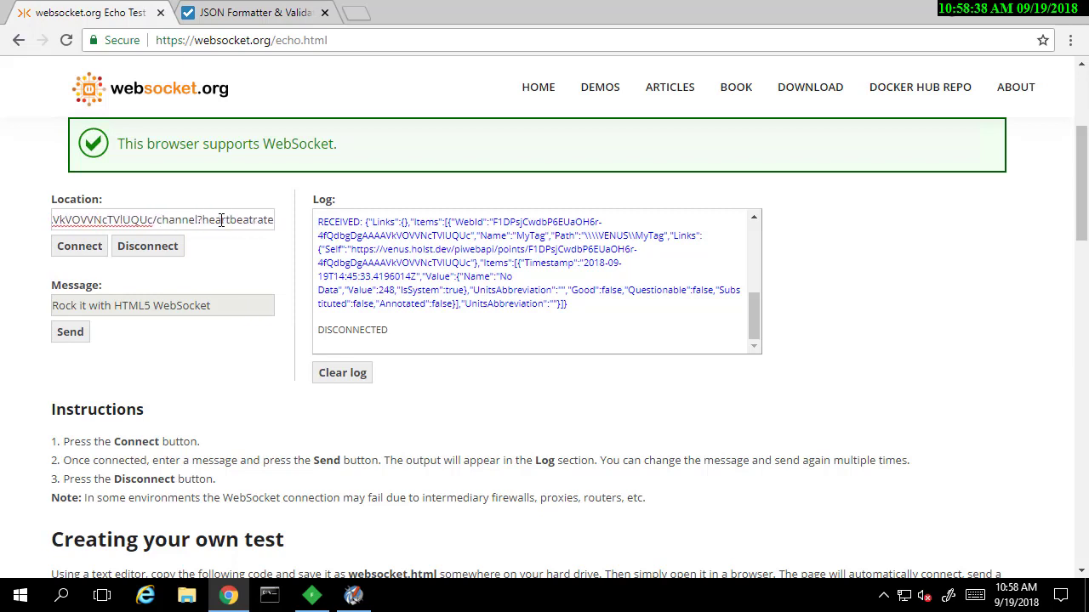
pyautogui.write('=5')
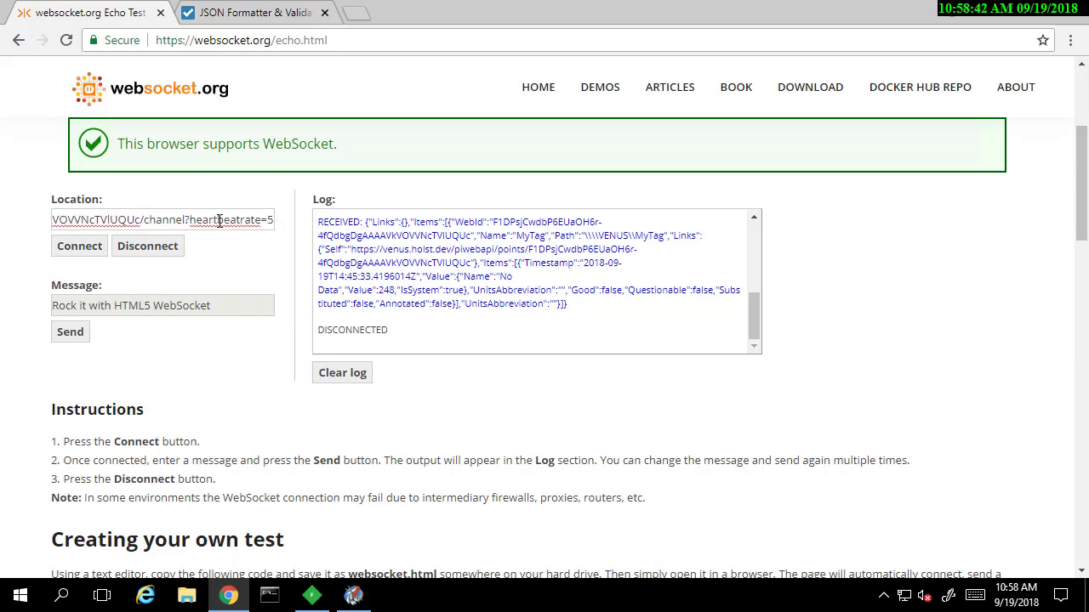
pyautogui.click(93, 264)
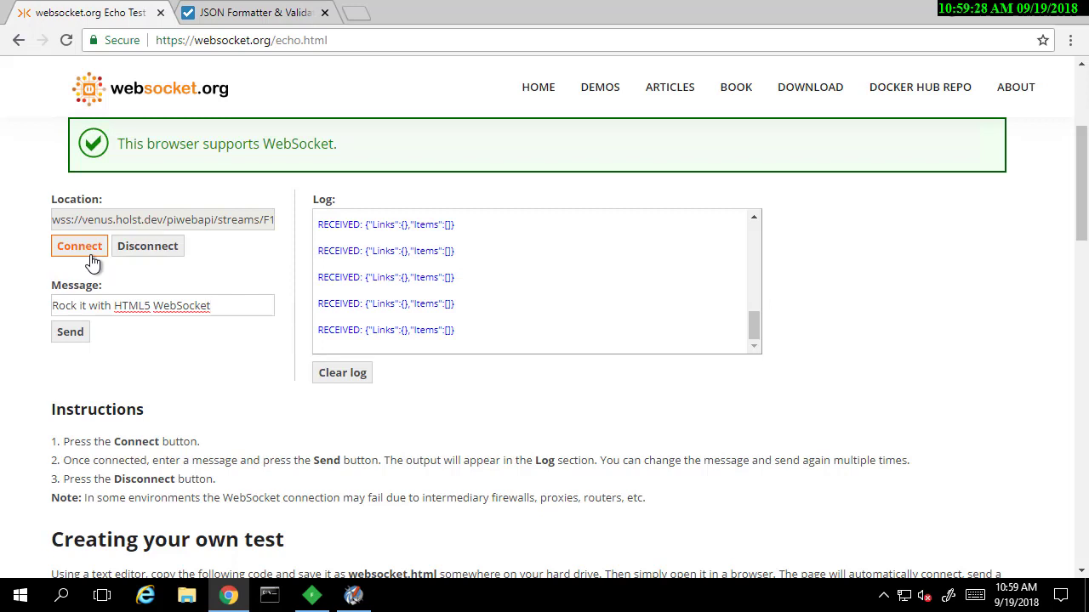
pyautogui.click(363, 17)
pyautogui.write('venuy')
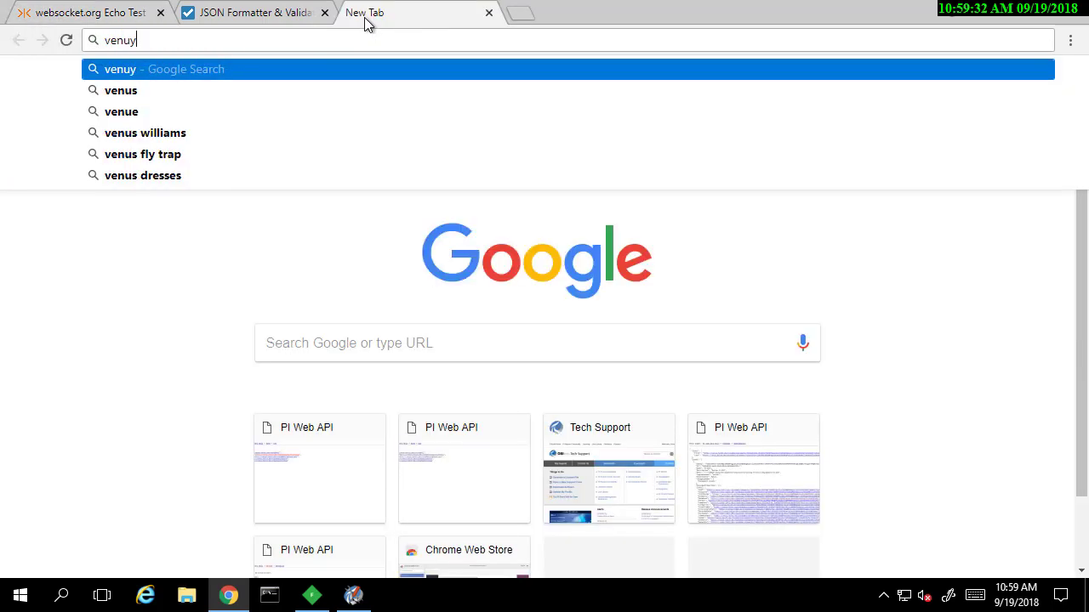
pyautogui.press('BackSpace')
pyautogui.press('Down')
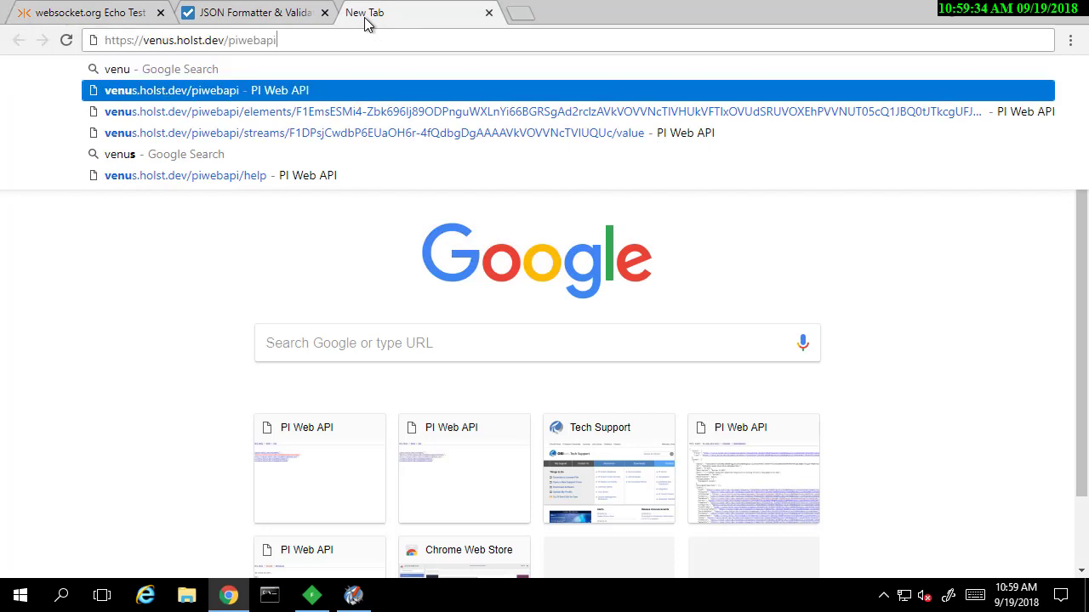
pyautogui.write('/')
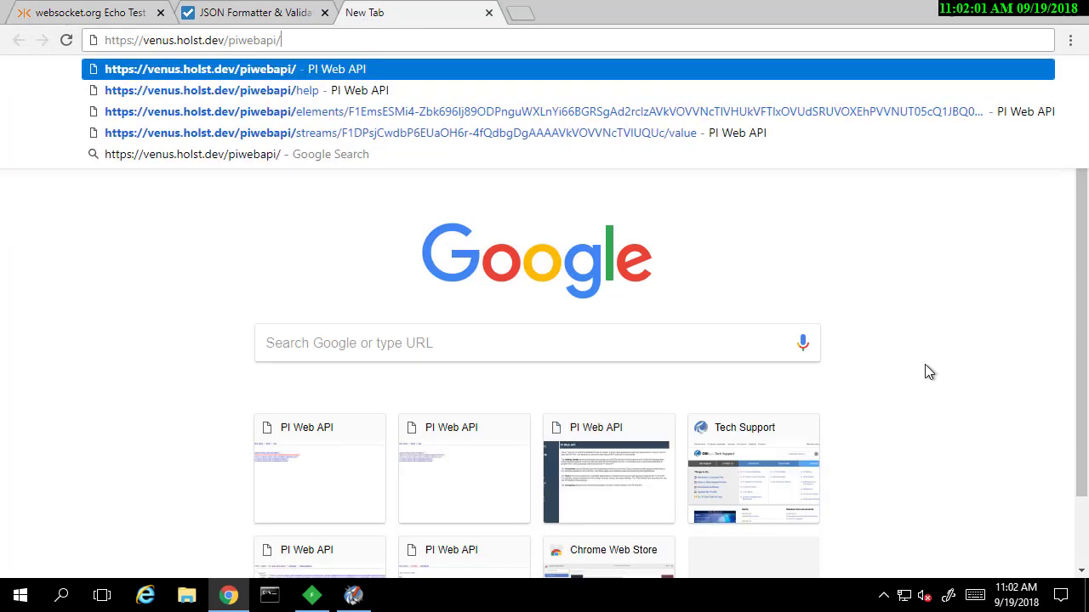
pyautogui.write('c')
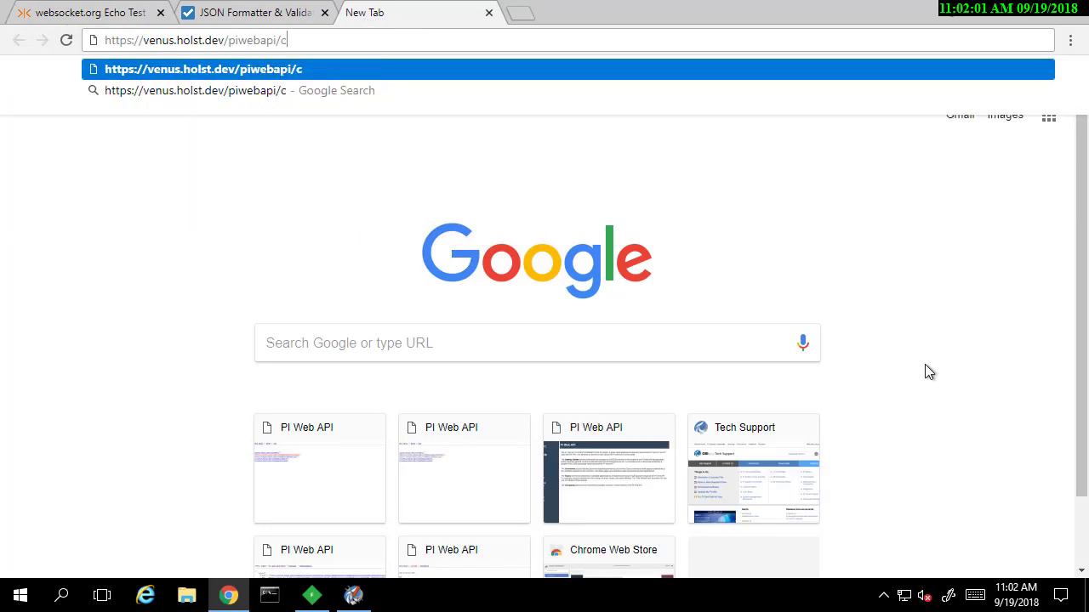
pyautogui.write('hannels/insta')
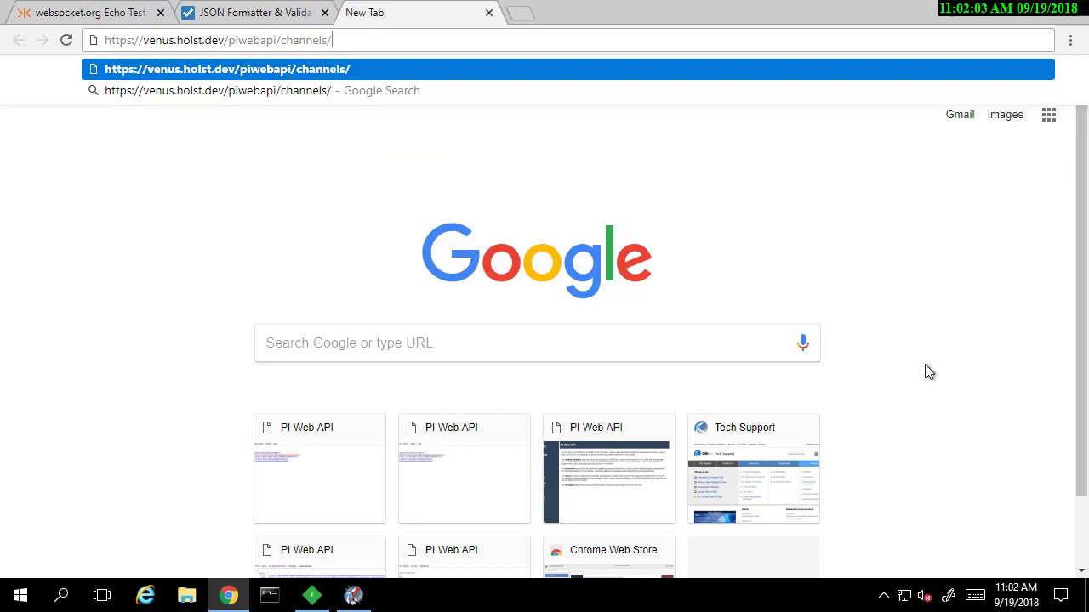
pyautogui.write('nces')
pyautogui.press('Return')
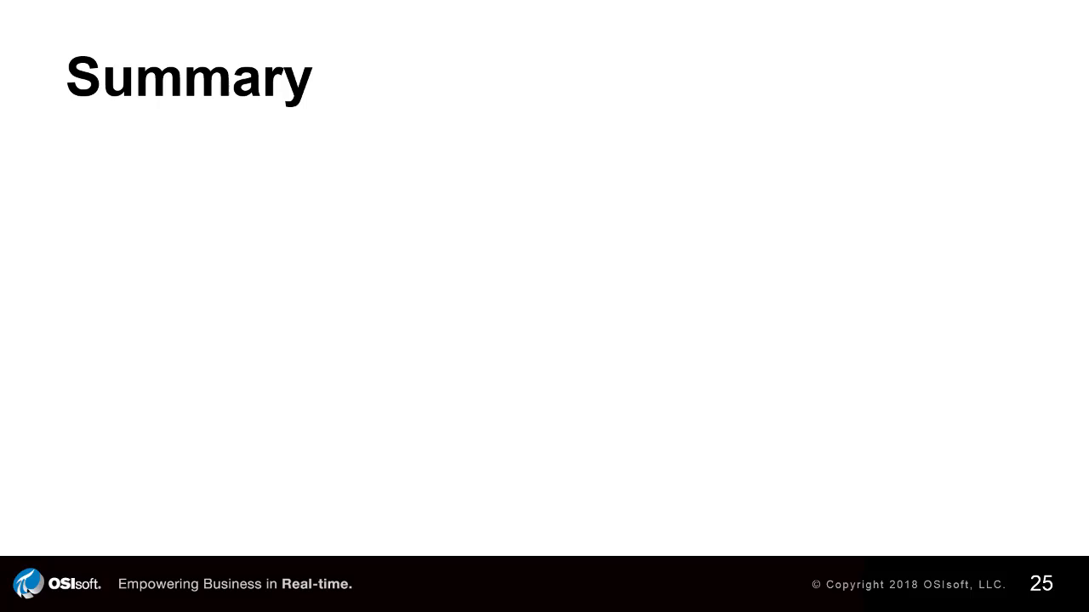
pyautogui.press('Right')
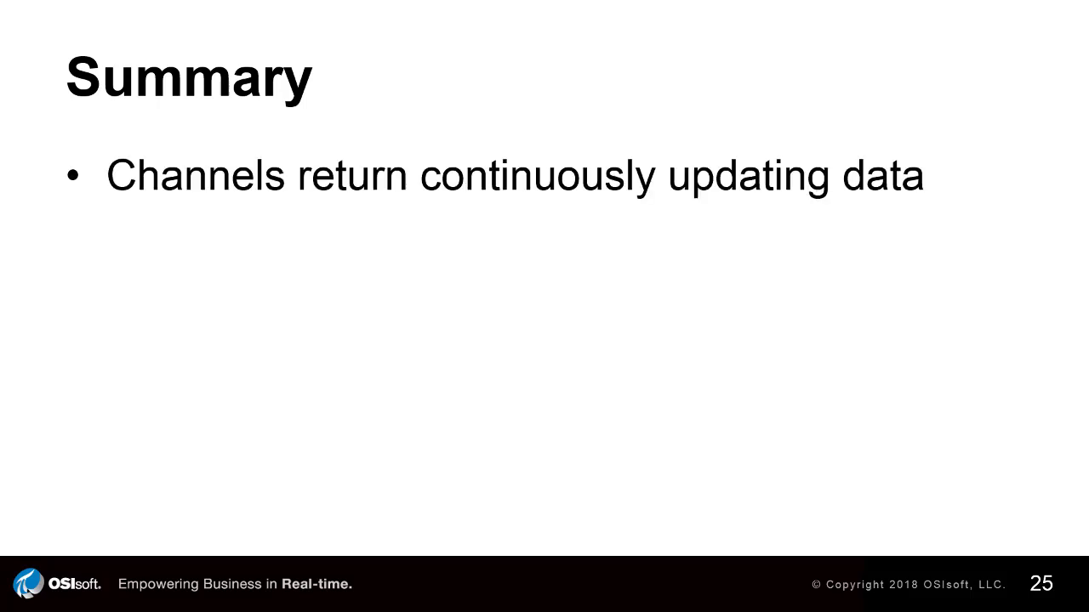
pyautogui.press('Right')
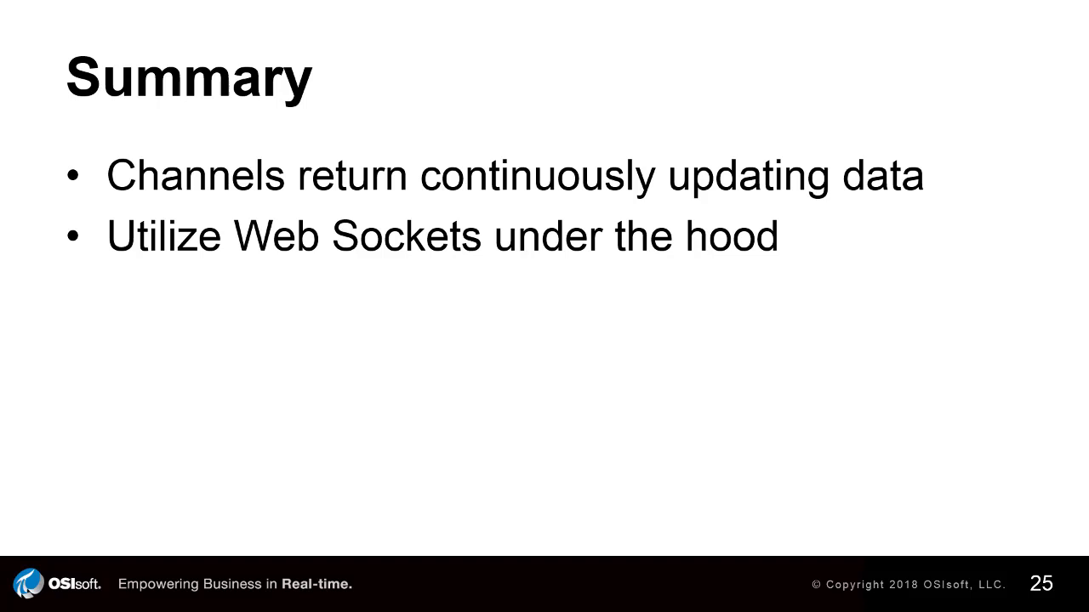
pyautogui.press('Right')
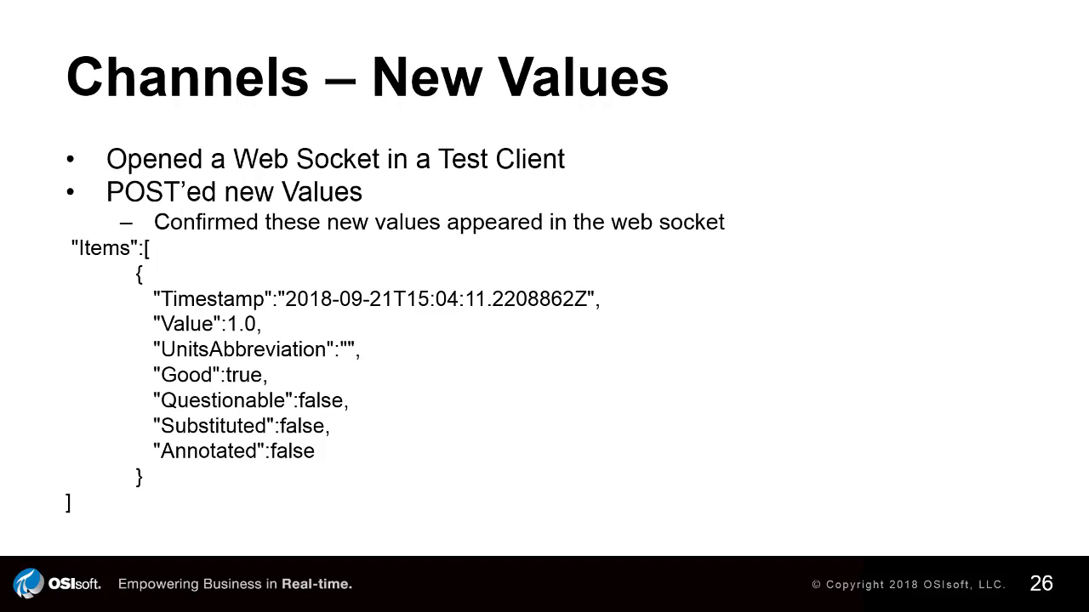
pyautogui.press('Right')
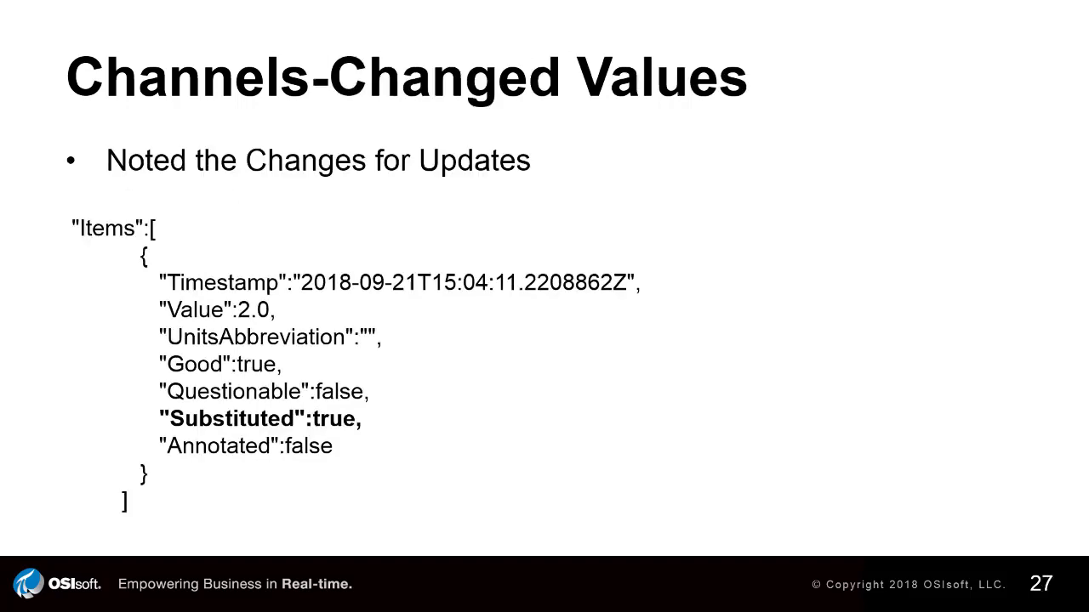